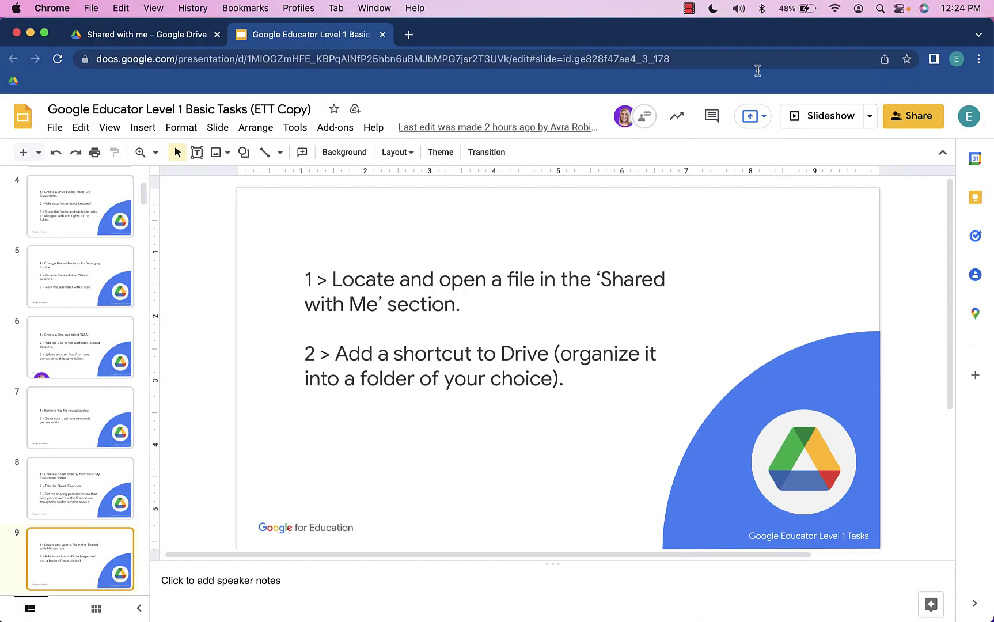
- Switch to Google Drive and show the Shared with me file list from the sidebar
{"action": "left_click", "coordinate": [148, 41]}
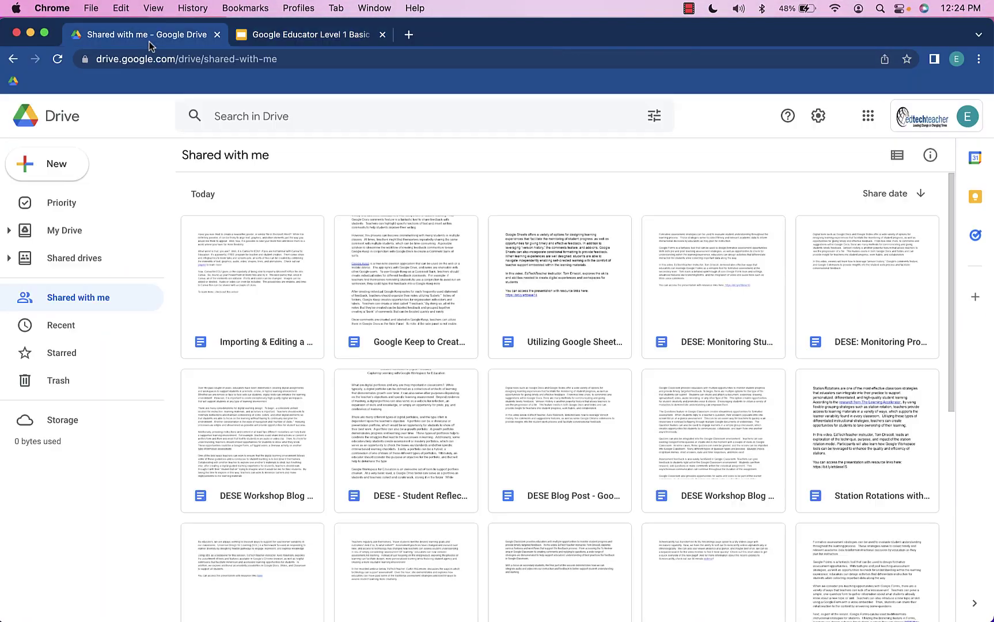
{"action": "left_click", "coordinate": [74, 228]}
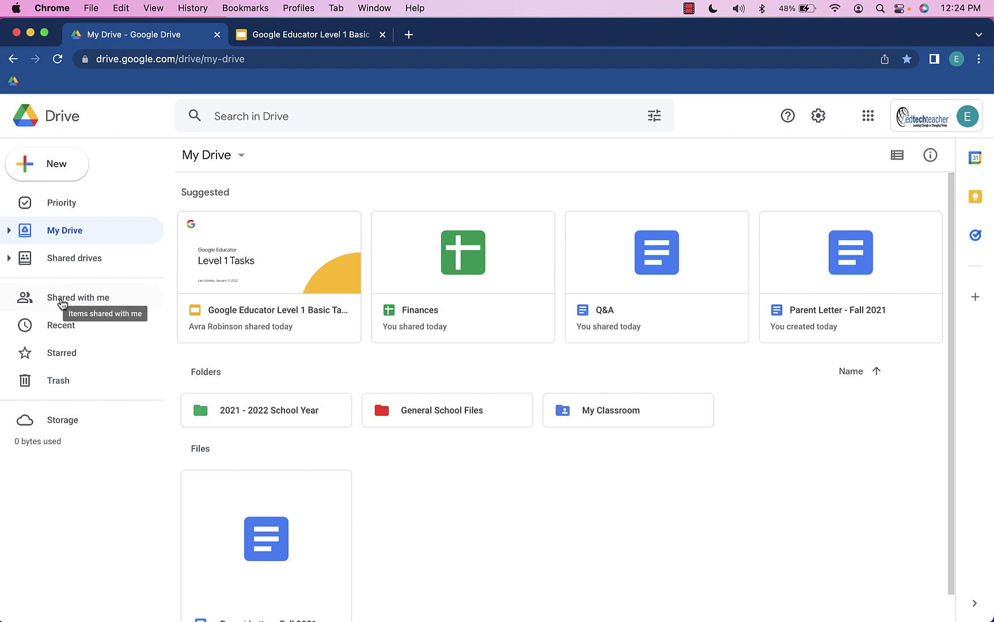
{"action": "scroll", "coordinate": [66, 304], "scroll_direction": "up", "scroll_amount": 5}
{"action": "scroll", "coordinate": [63, 304], "scroll_direction": "left", "scroll_amount": 2}
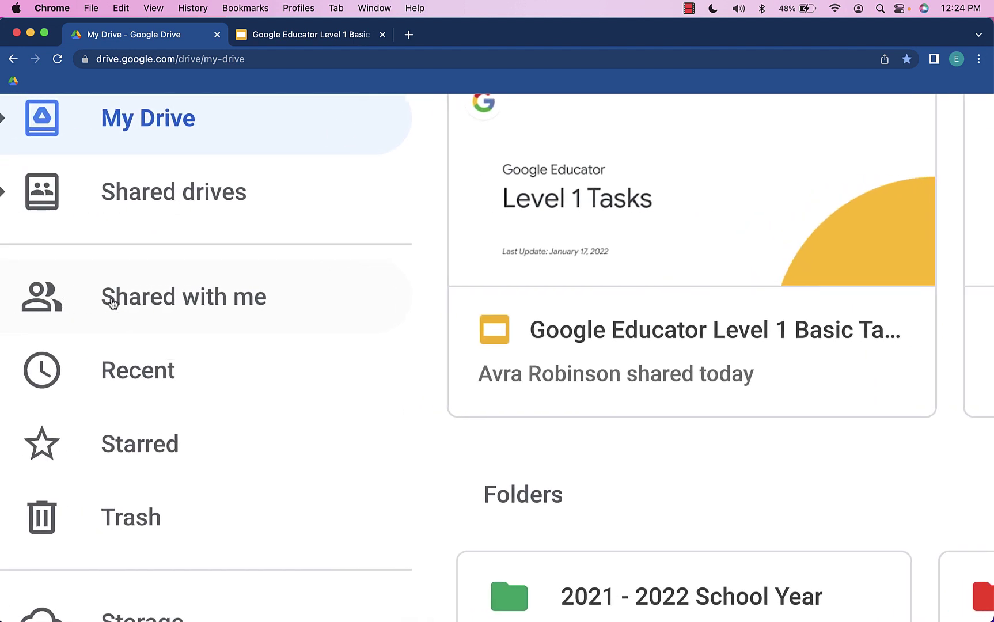
{"action": "scroll", "coordinate": [166, 298], "scroll_direction": "down", "scroll_amount": 5}
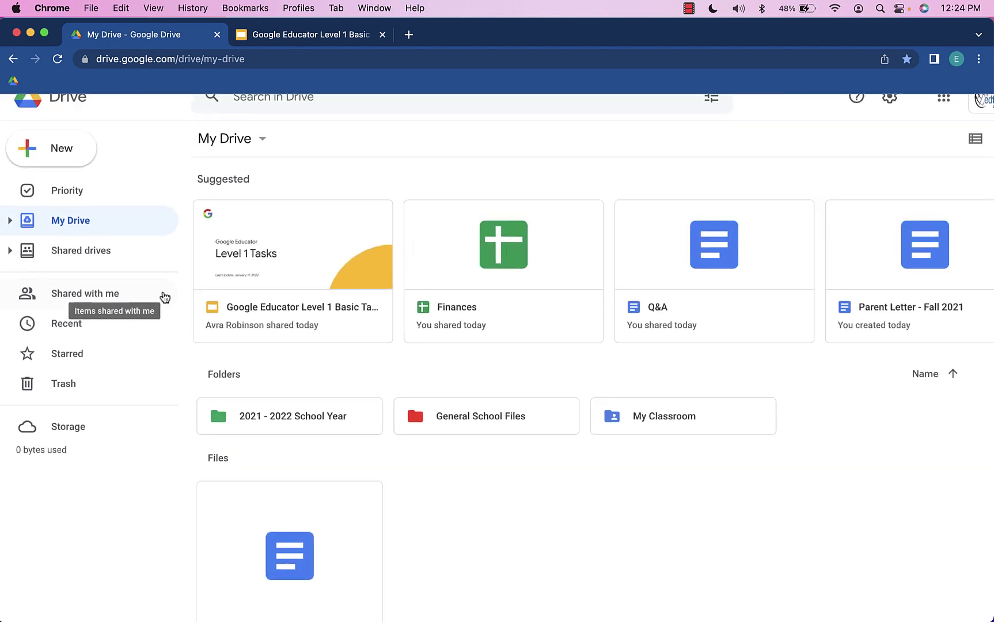
{"action": "left_click", "coordinate": [84, 305]}
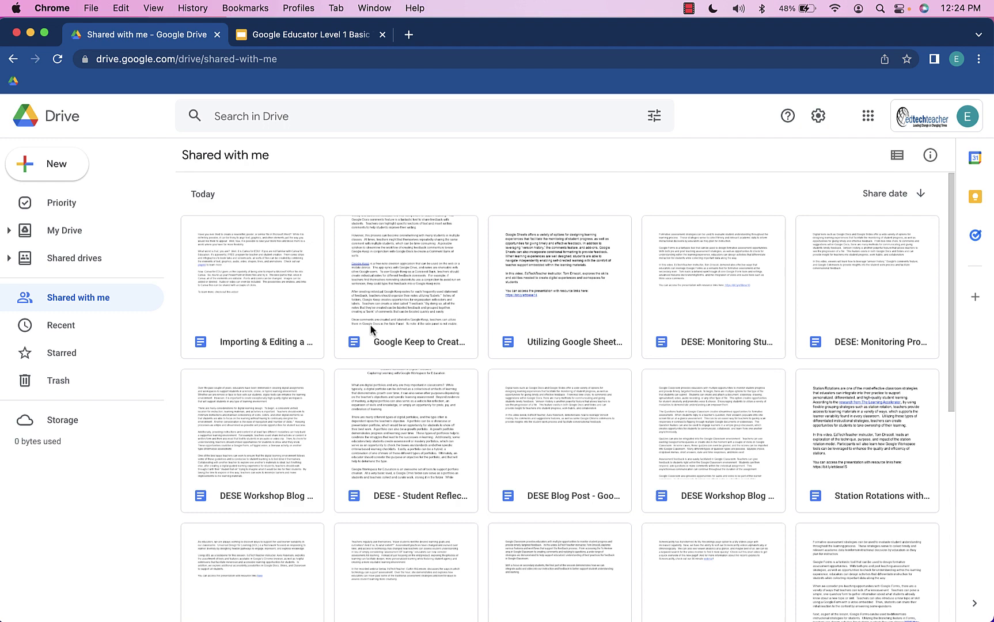
- Scroll to the Last month section of Shared with me and select the Allie - Essay card
{"action": "scroll", "coordinate": [370, 325], "scroll_direction": "down", "scroll_amount": 7}
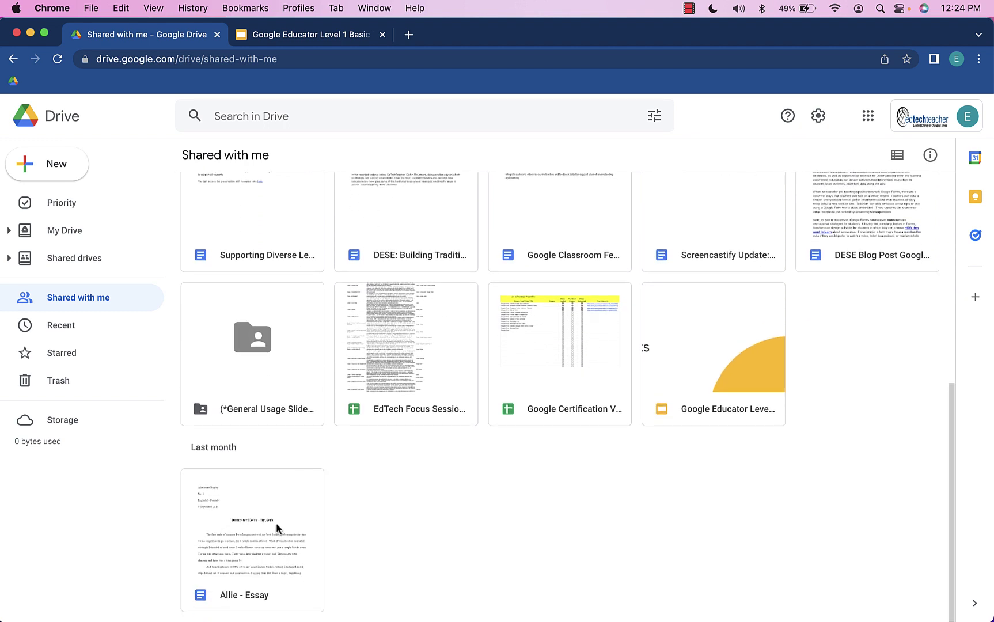
{"action": "left_click", "coordinate": [276, 523]}
{"action": "scroll", "coordinate": [275, 523], "scroll_direction": "up", "scroll_amount": 5}
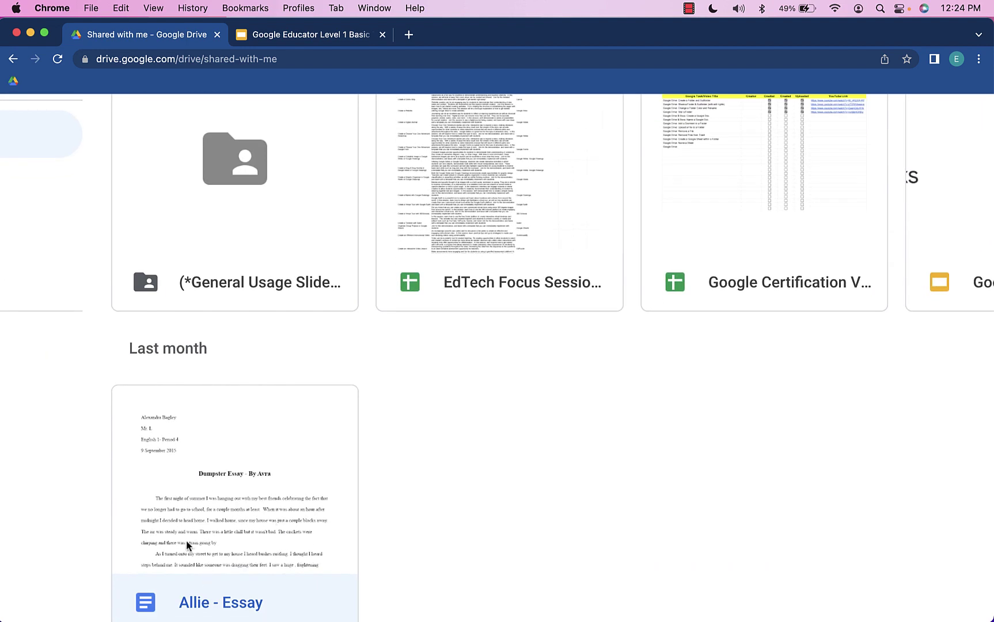
{"action": "scroll", "coordinate": [187, 540], "scroll_direction": "down", "scroll_amount": 5}
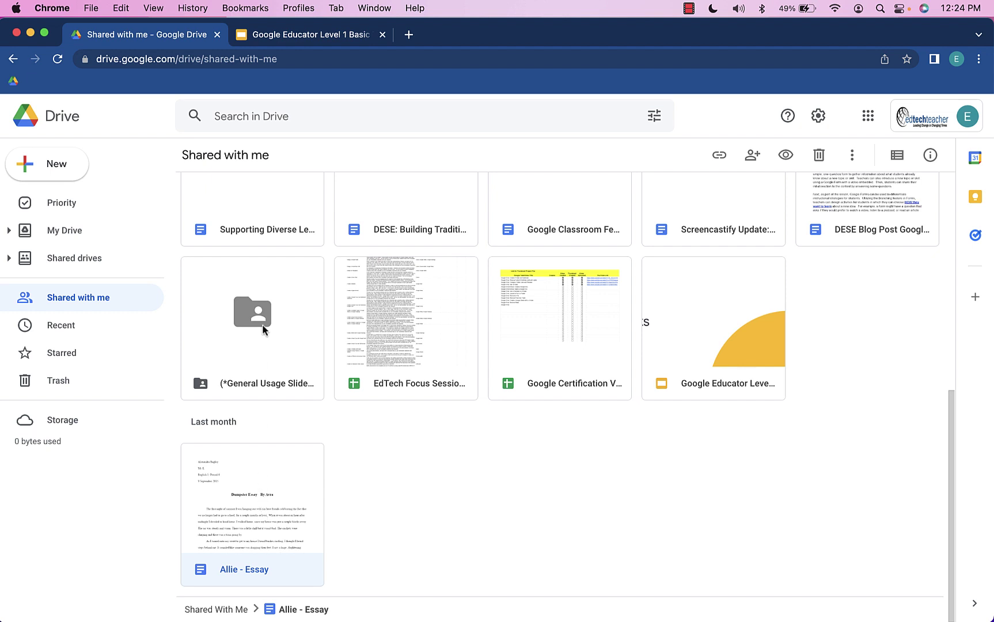
{"action": "left_click", "coordinate": [260, 326]}
{"action": "left_click", "coordinate": [243, 492]}
- Choose Add shortcut to Drive from the Allie - Essay card's right-click menu
{"action": "right_click", "coordinate": [275, 518]}
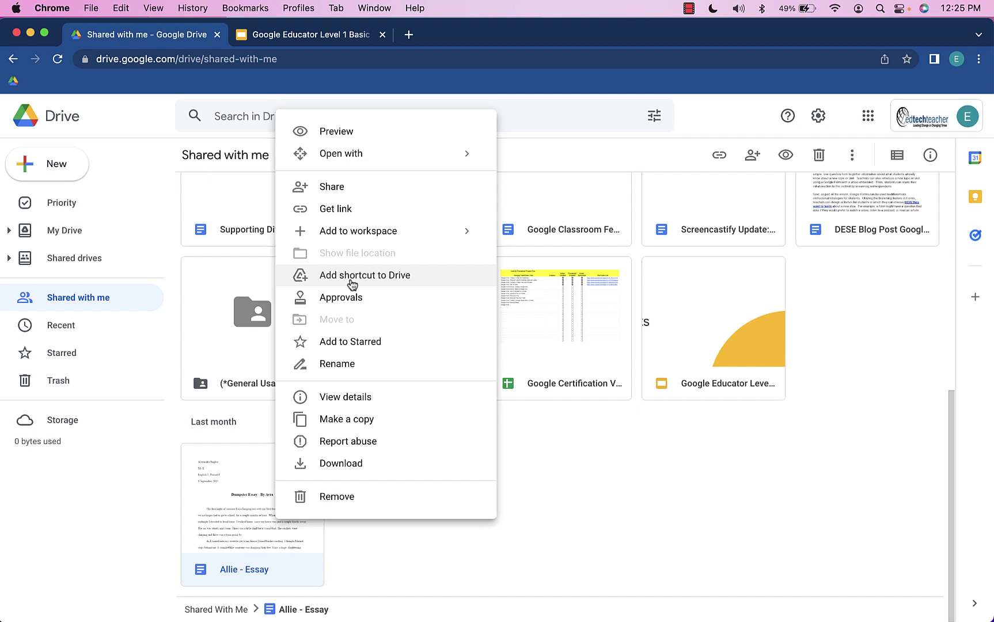
{"action": "left_click", "coordinate": [352, 283]}
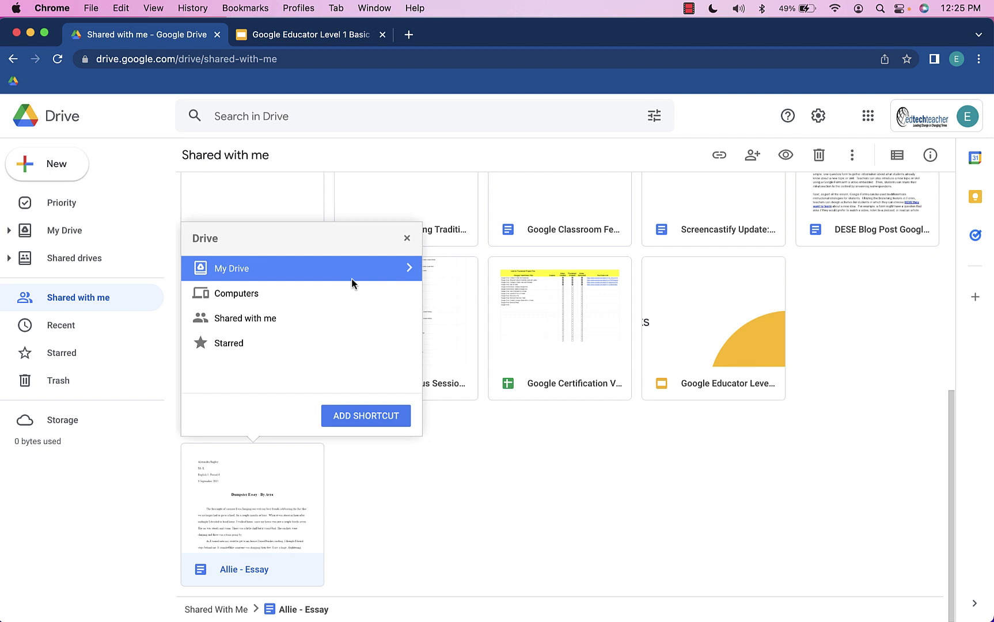
- In the picker, go through My Drive and My Classroom into 5th Period ELA - Student Essays and add the shortcut there
{"action": "left_click", "coordinate": [409, 268]}
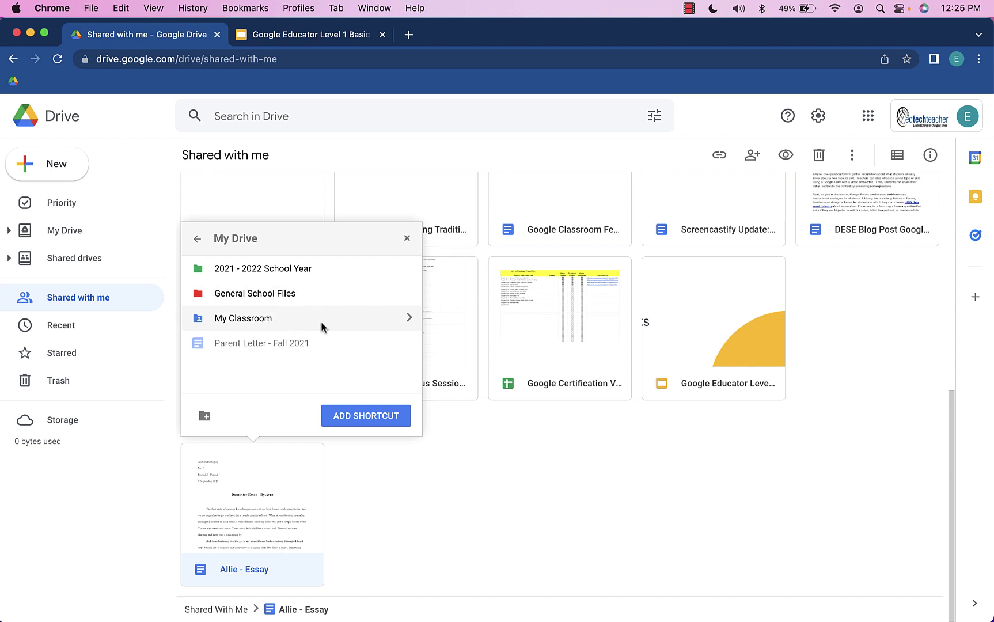
{"action": "left_click", "coordinate": [408, 320]}
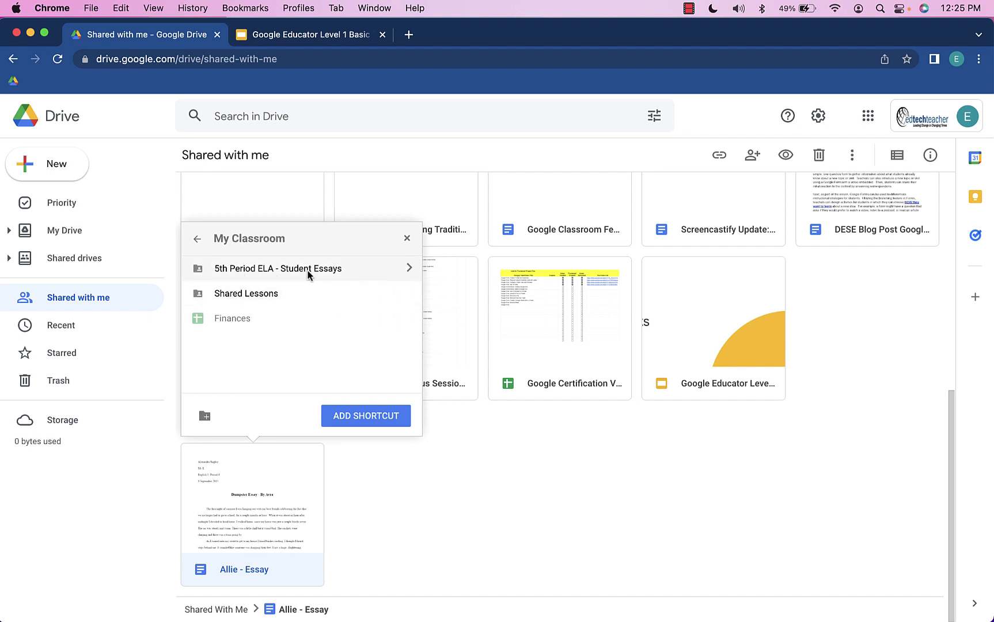
{"action": "left_click", "coordinate": [409, 269]}
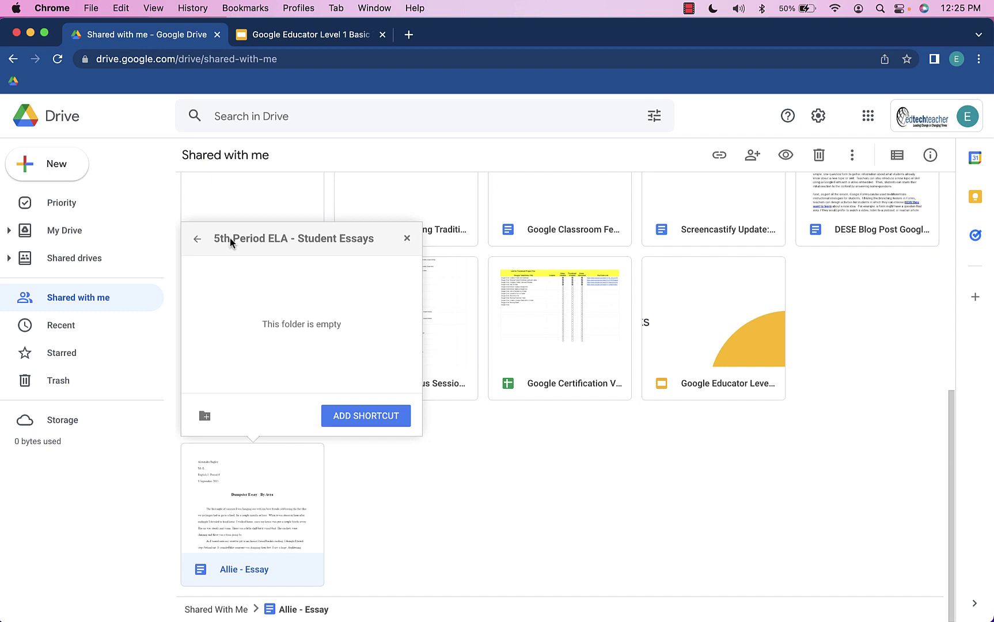
{"action": "left_click", "coordinate": [343, 423]}
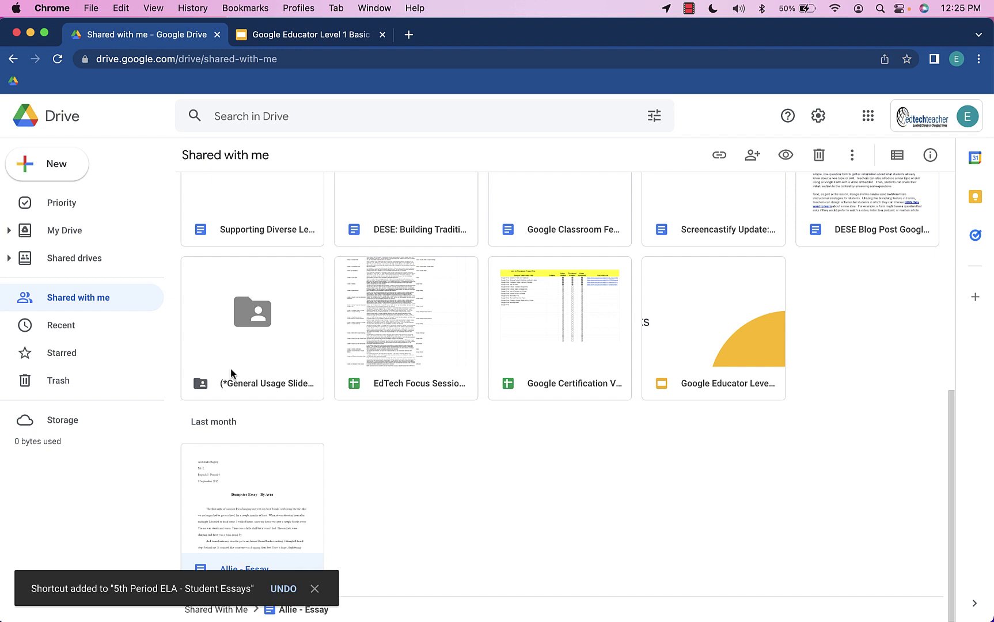
- Go to My Drive > My Classroom > 5th Period ELA - Student Essays and select the Allie - Essay shortcut
{"action": "left_click", "coordinate": [62, 232]}
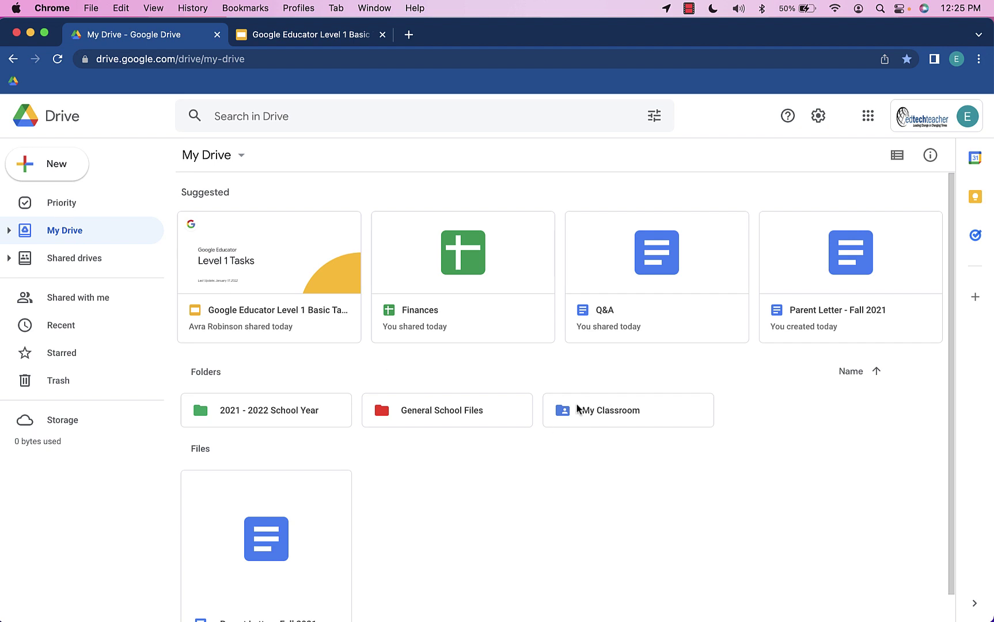
{"action": "double_click", "coordinate": [604, 419]}
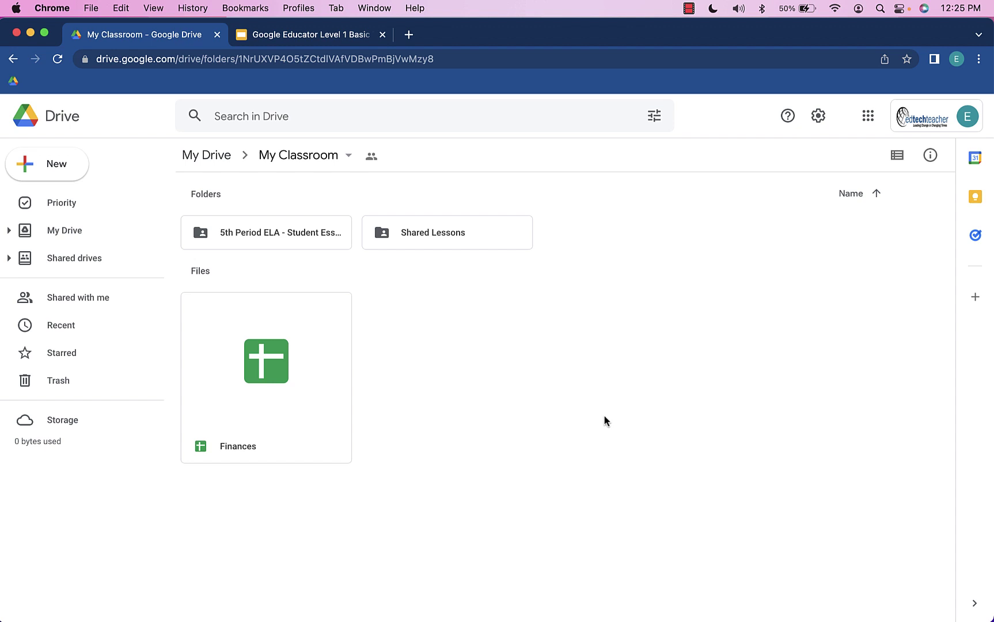
{"action": "double_click", "coordinate": [246, 235]}
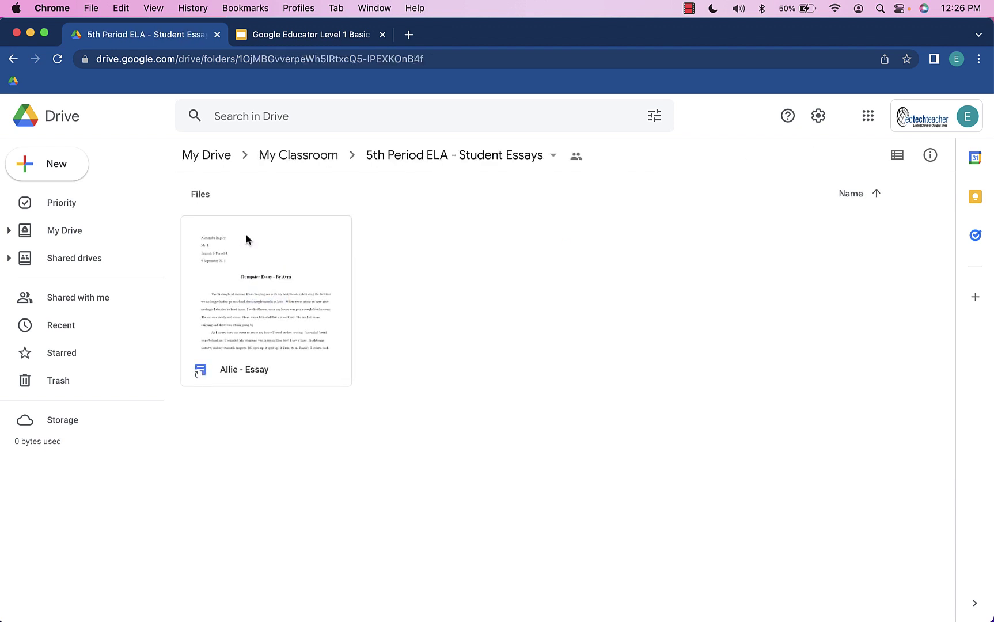
{"action": "scroll", "coordinate": [229, 355], "scroll_direction": "up", "scroll_amount": 5}
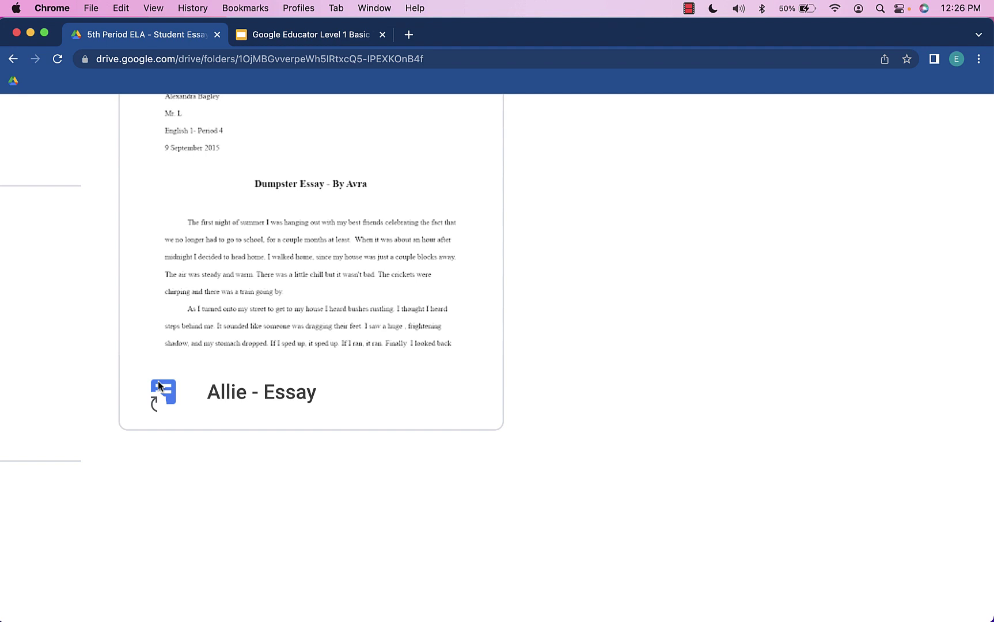
{"action": "left_click", "coordinate": [155, 412]}
{"action": "scroll", "coordinate": [155, 412], "scroll_direction": "down", "scroll_amount": 3}
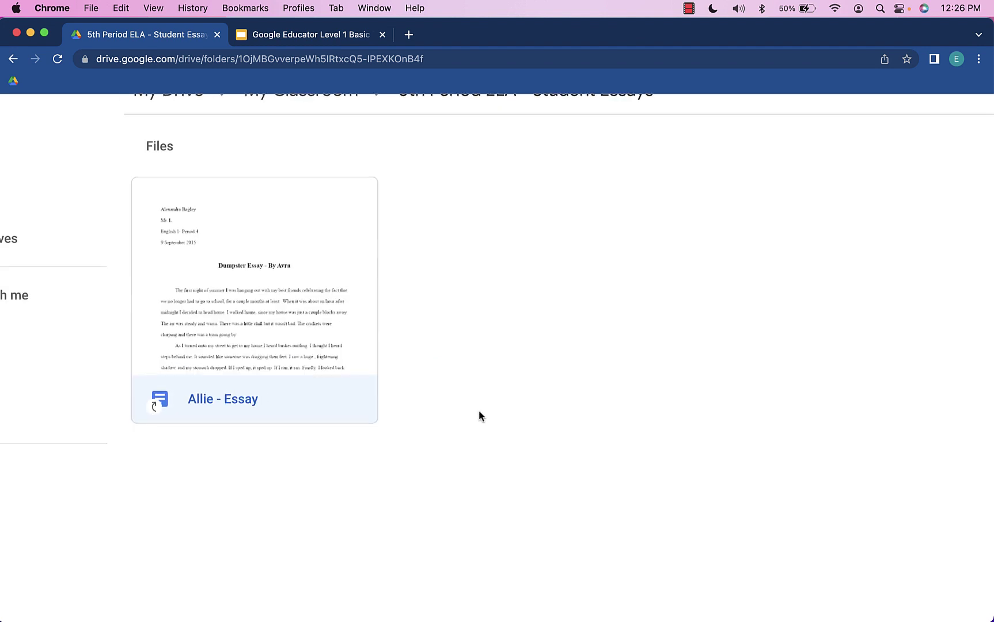
{"action": "scroll", "coordinate": [479, 416], "scroll_direction": "down", "scroll_amount": 3}
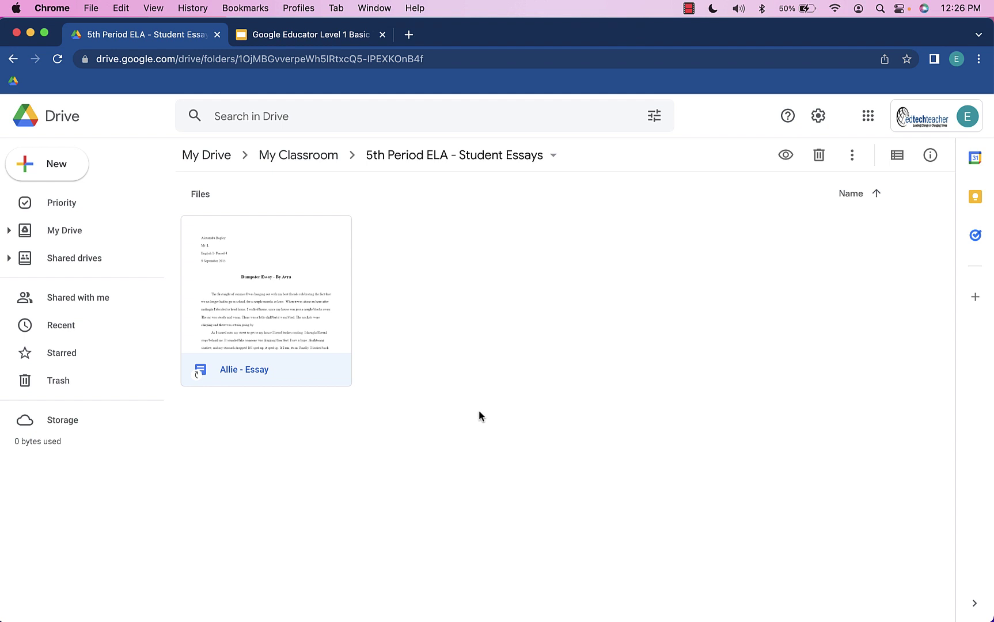
- Check Shared with me and My Drive, then switch back to the Google Educator Level 1 Basic Tasks slides
{"action": "left_click", "coordinate": [101, 301]}
{"action": "scroll", "coordinate": [366, 368], "scroll_direction": "down", "scroll_amount": 8}
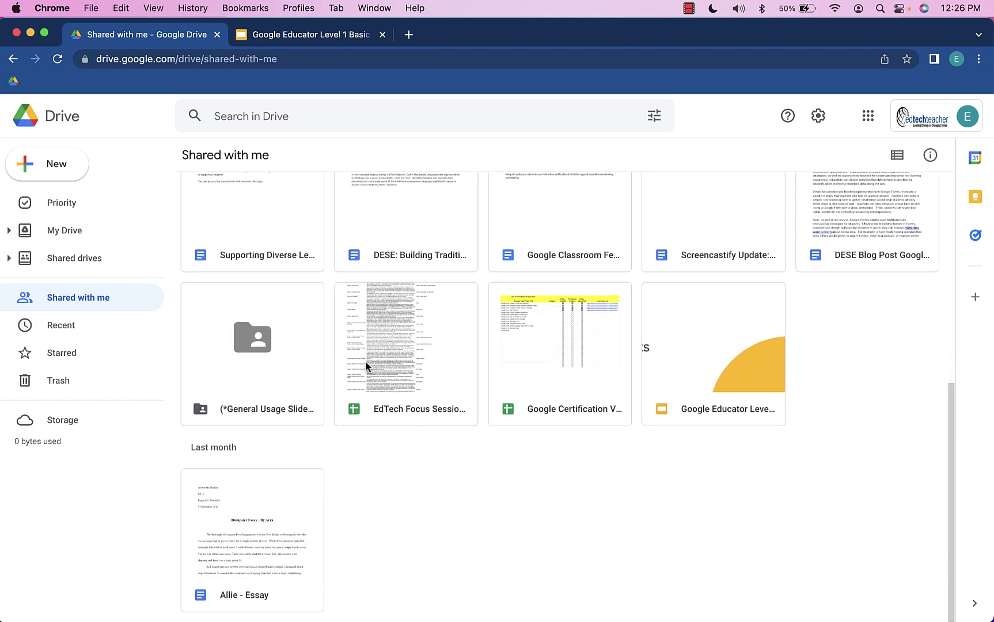
{"action": "scroll", "coordinate": [367, 367], "scroll_direction": "up", "scroll_amount": 8}
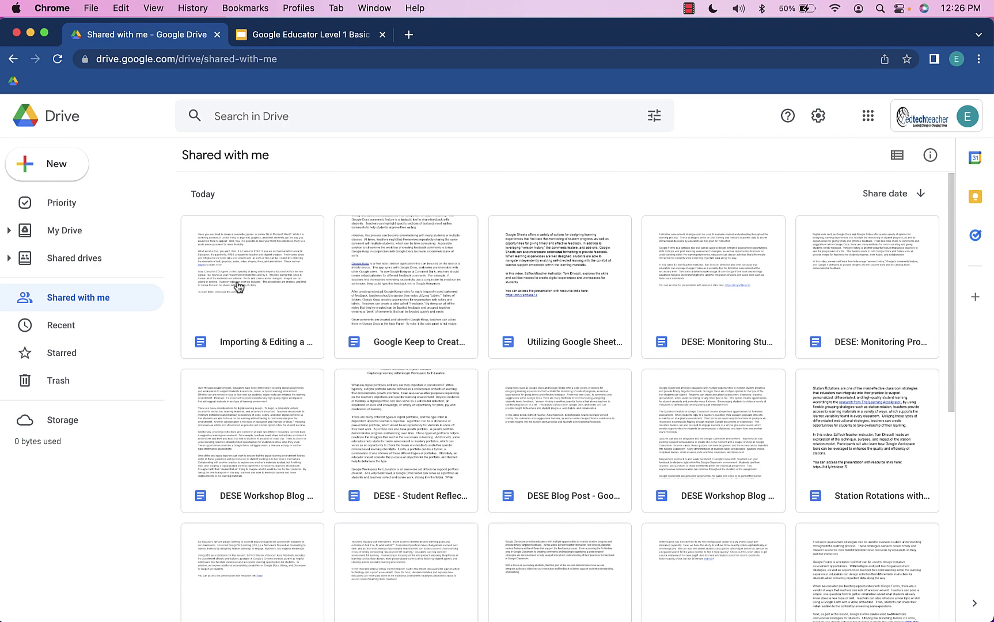
{"action": "left_click", "coordinate": [92, 232]}
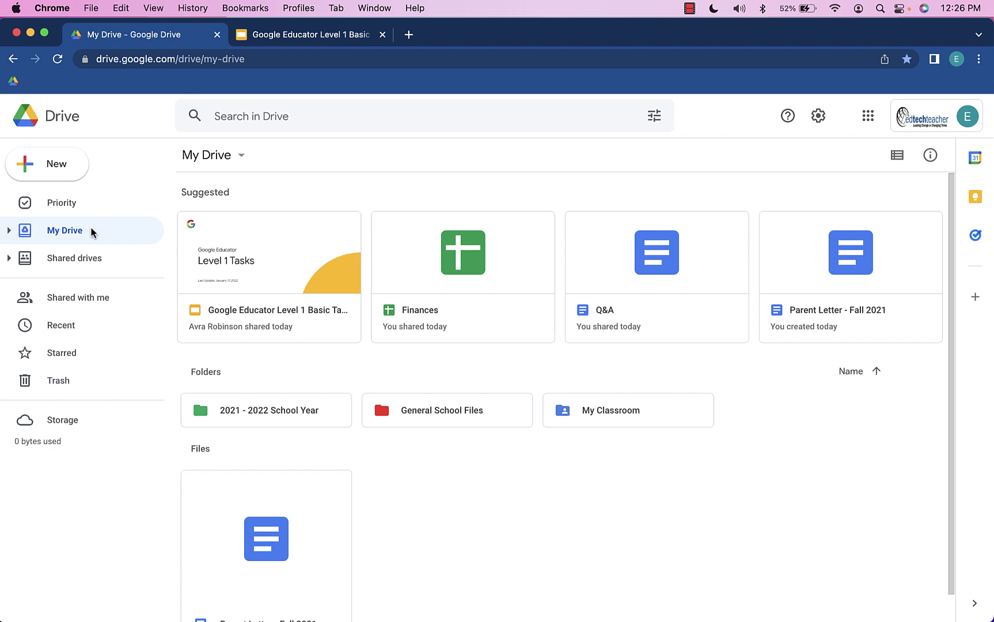
{"action": "left_click", "coordinate": [259, 35]}
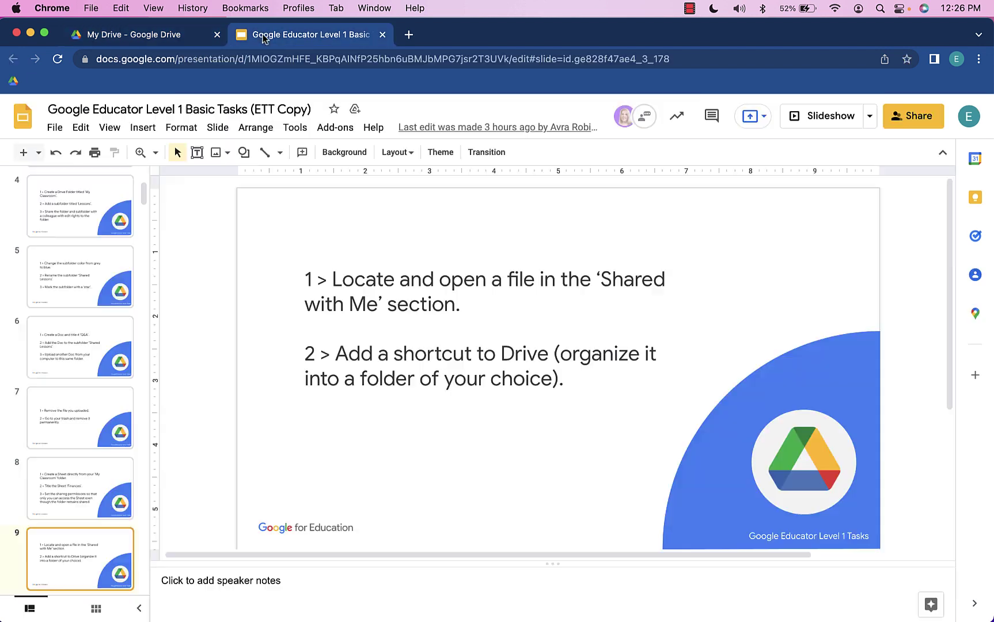